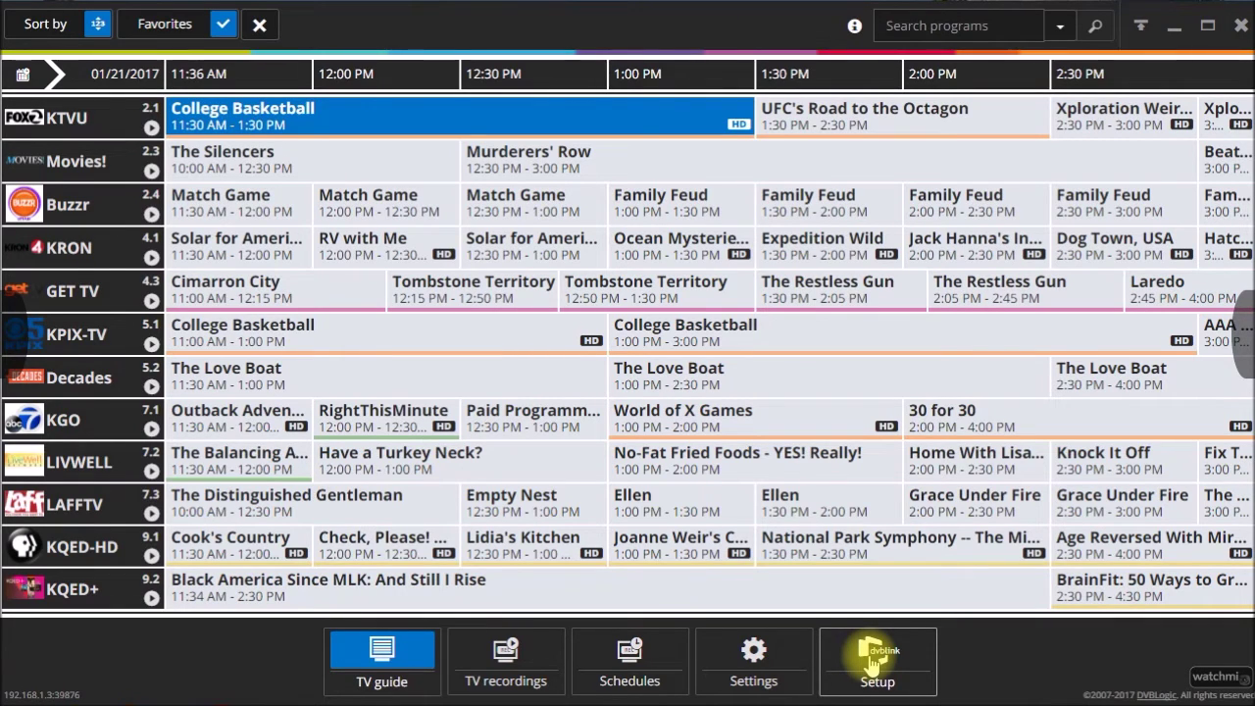
# Open the DVBLink server setup and review the installed products and the configured TV and EPG sources.
pyautogui.click(872, 663)
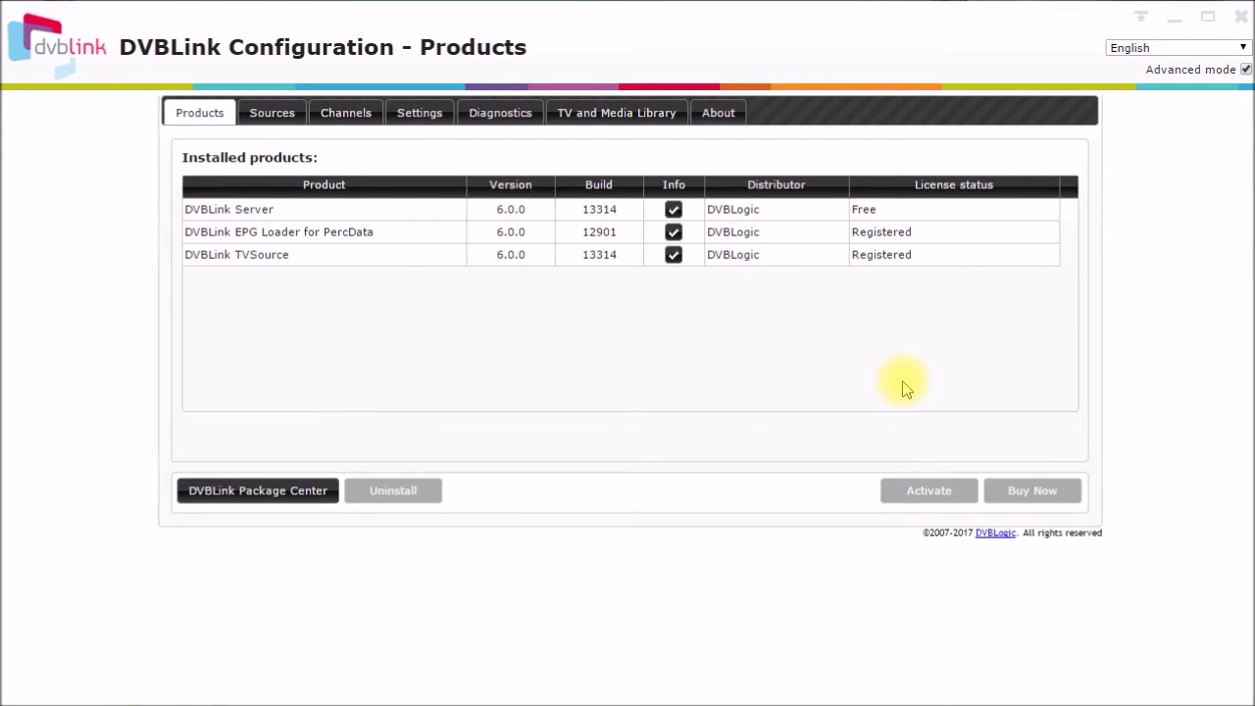
pyautogui.click(900, 232)
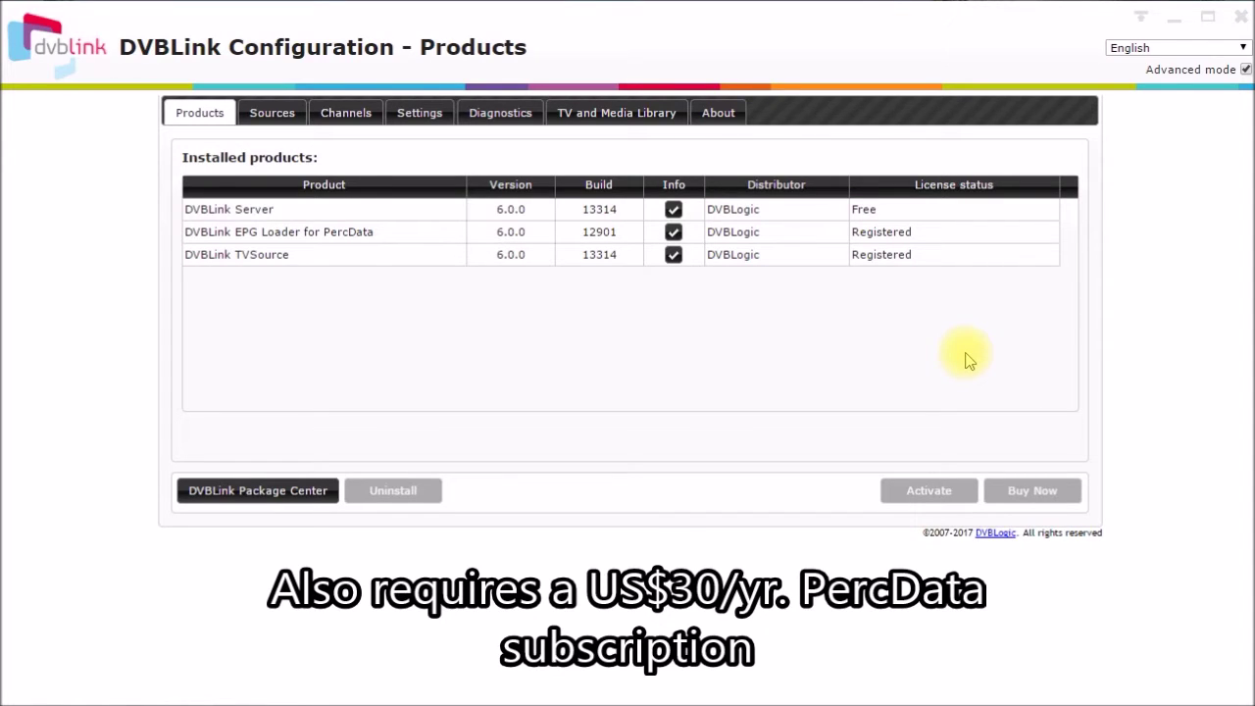
pyautogui.click(272, 114)
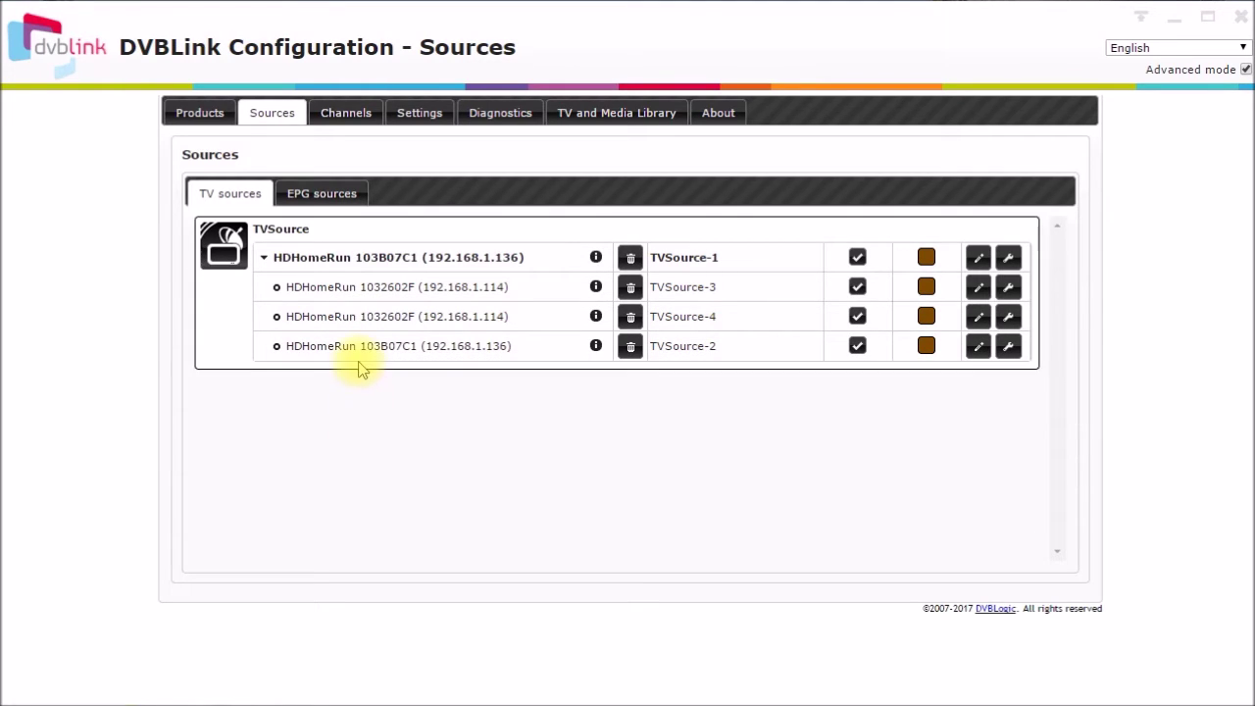
pyautogui.click(342, 195)
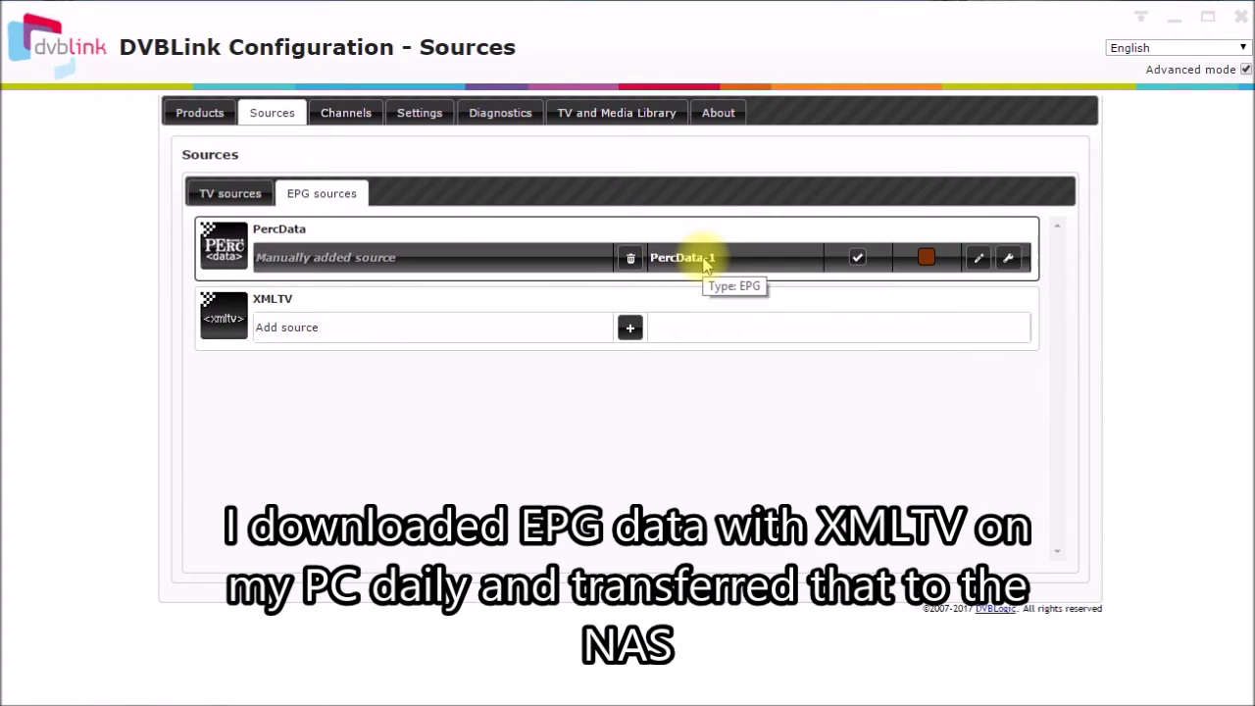
pyautogui.click(1011, 261)
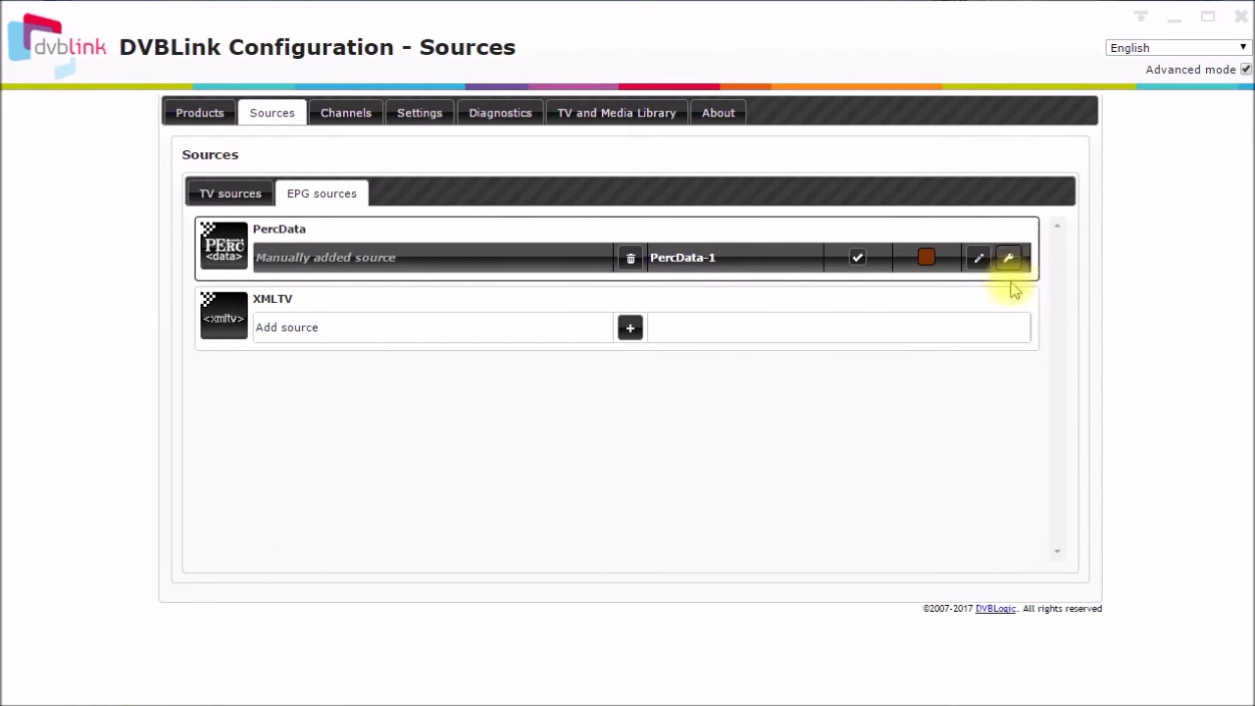
# Review the channel configuration pages for channel selection, favorites, logos and EPG sources.
pyautogui.click(333, 120)
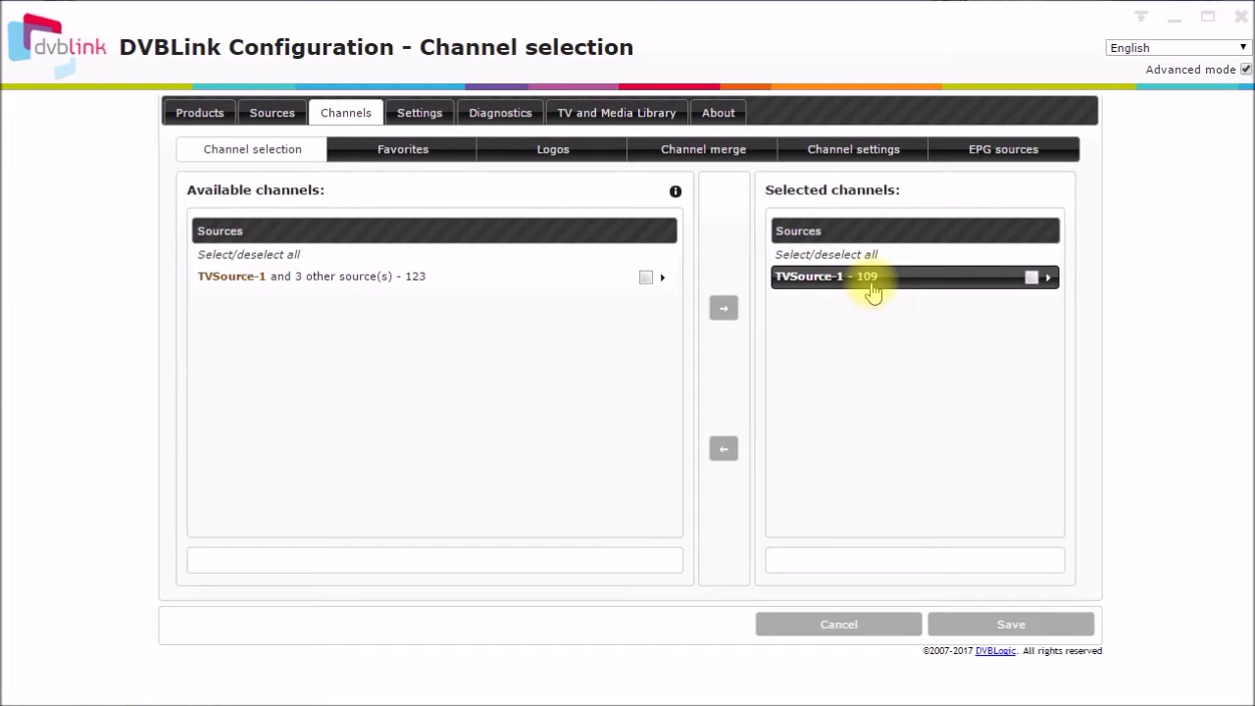
pyautogui.click(433, 157)
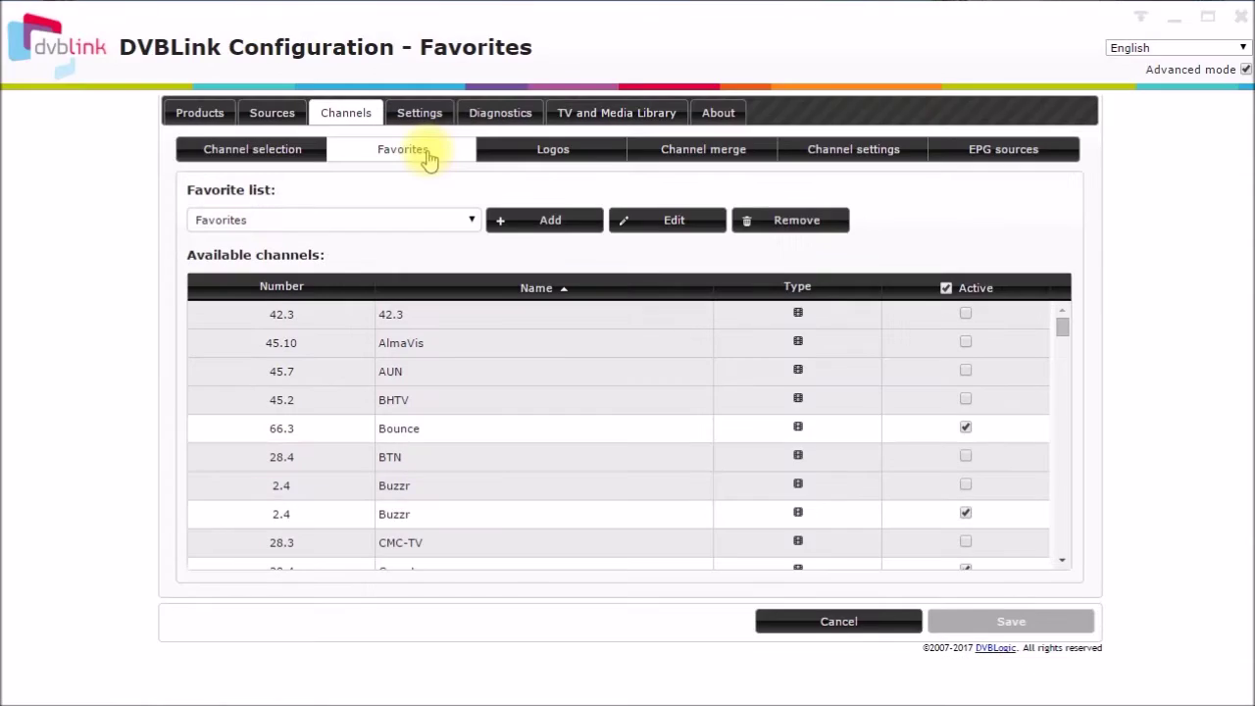
pyautogui.click(551, 156)
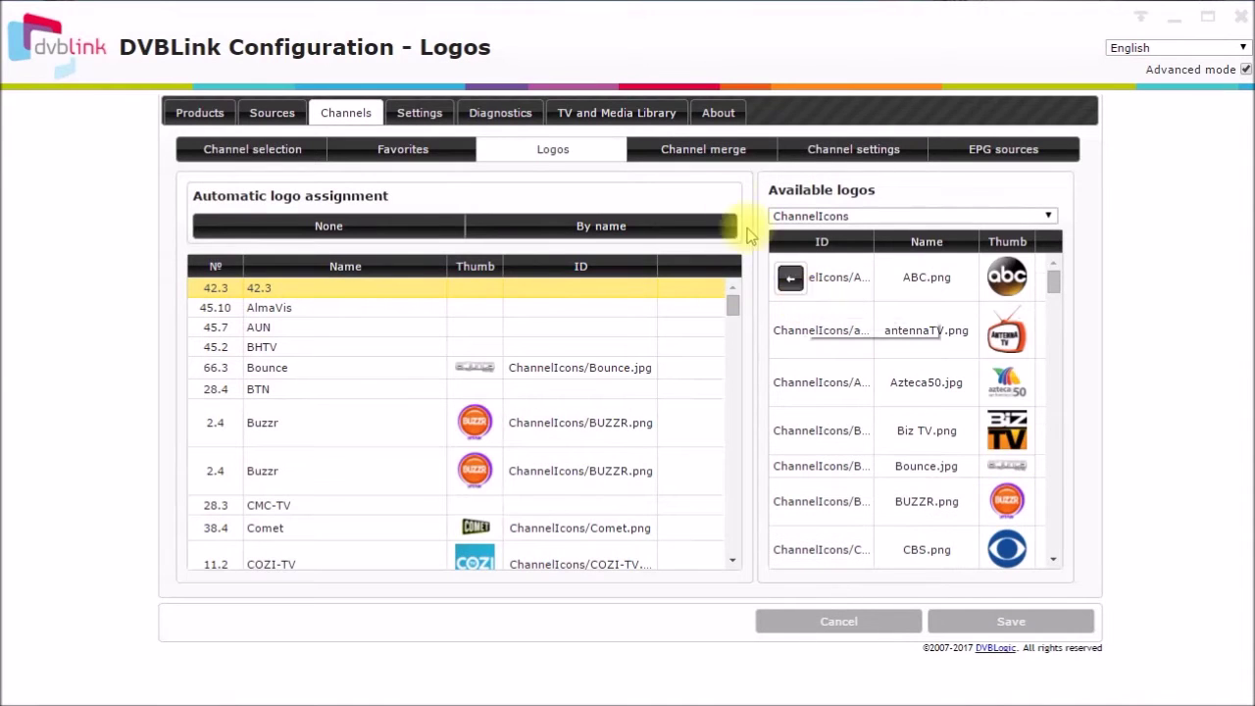
pyautogui.click(985, 157)
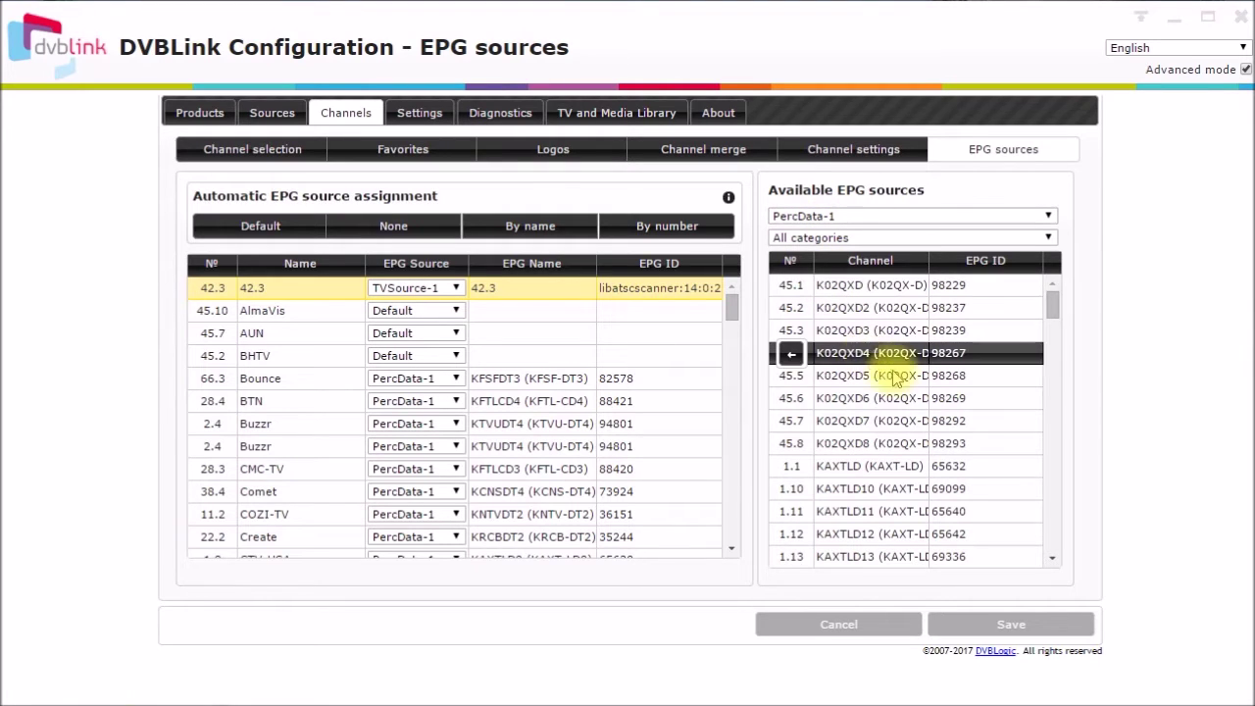
pyautogui.moveTo(1051, 314)
pyautogui.mouseDown()
pyautogui.moveTo(1011, 564)
pyautogui.moveTo(1120, 369)
pyautogui.moveTo(1056, 303)
pyautogui.mouseUp()
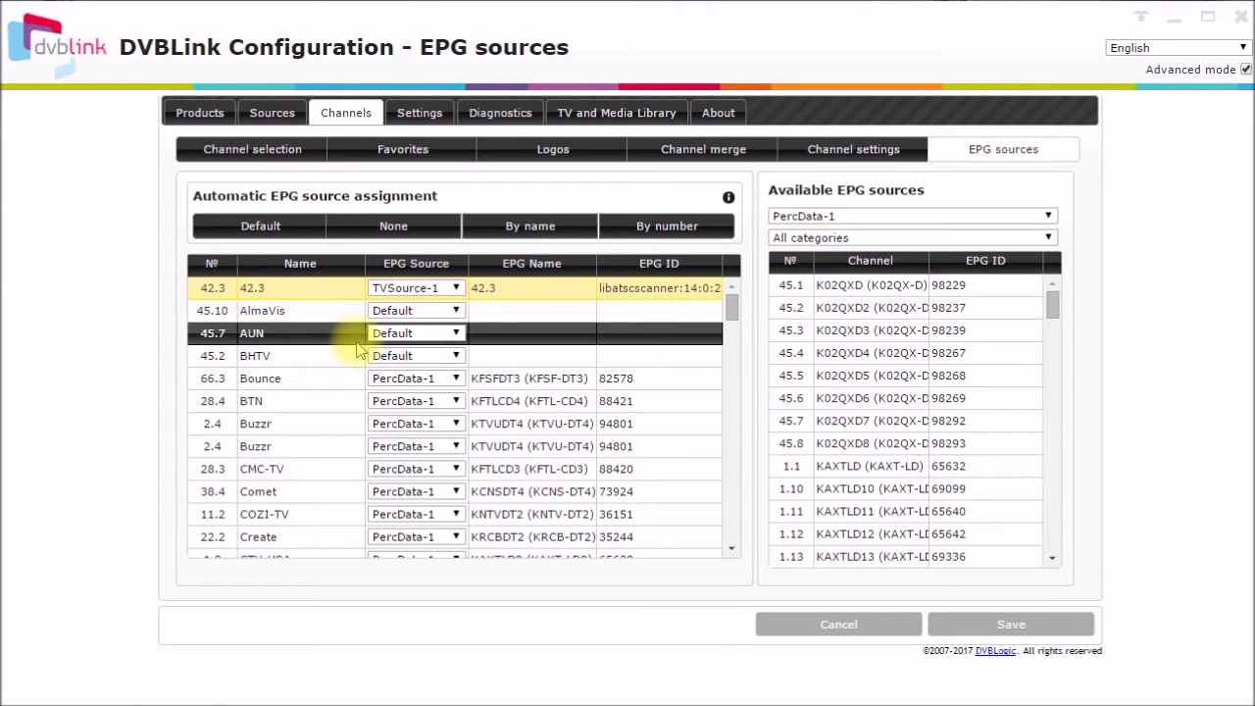
# Assign the PercData-1 guide entries K02QXD7 to channel AUN and K02QXD2 to channel BHTV.
pyautogui.click(316, 335)
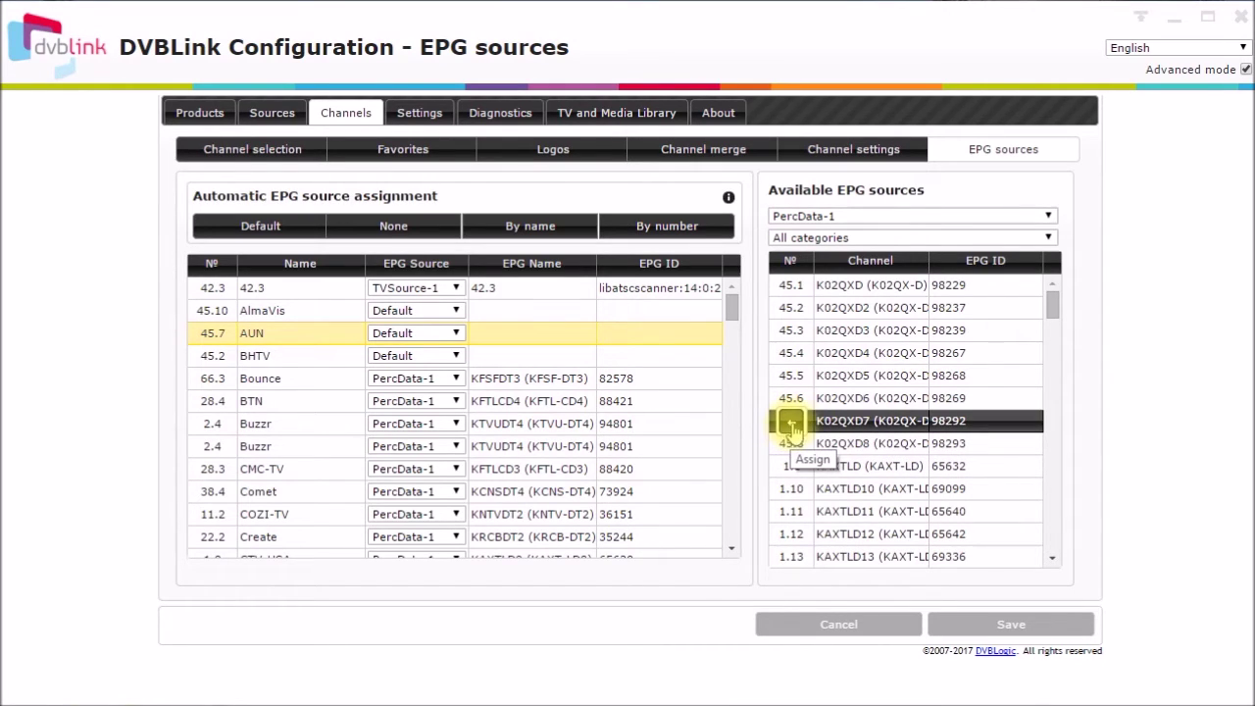
pyautogui.click(791, 423)
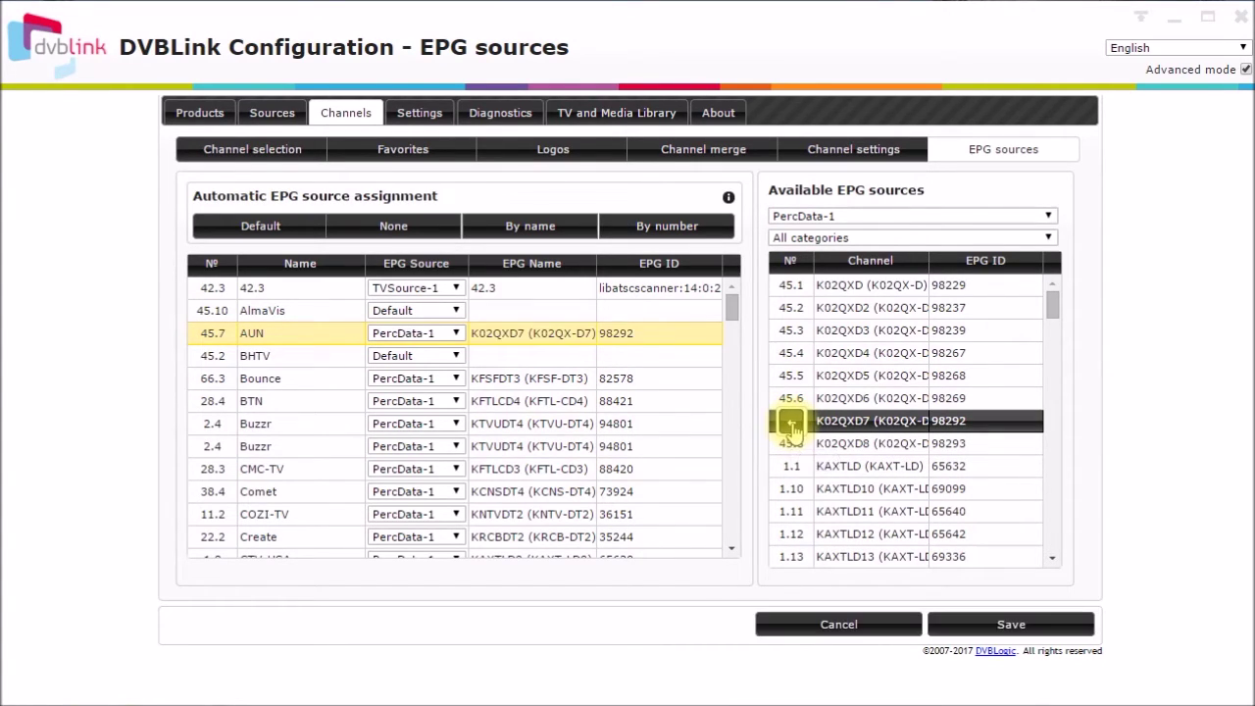
pyautogui.click(336, 358)
pyautogui.click(791, 308)
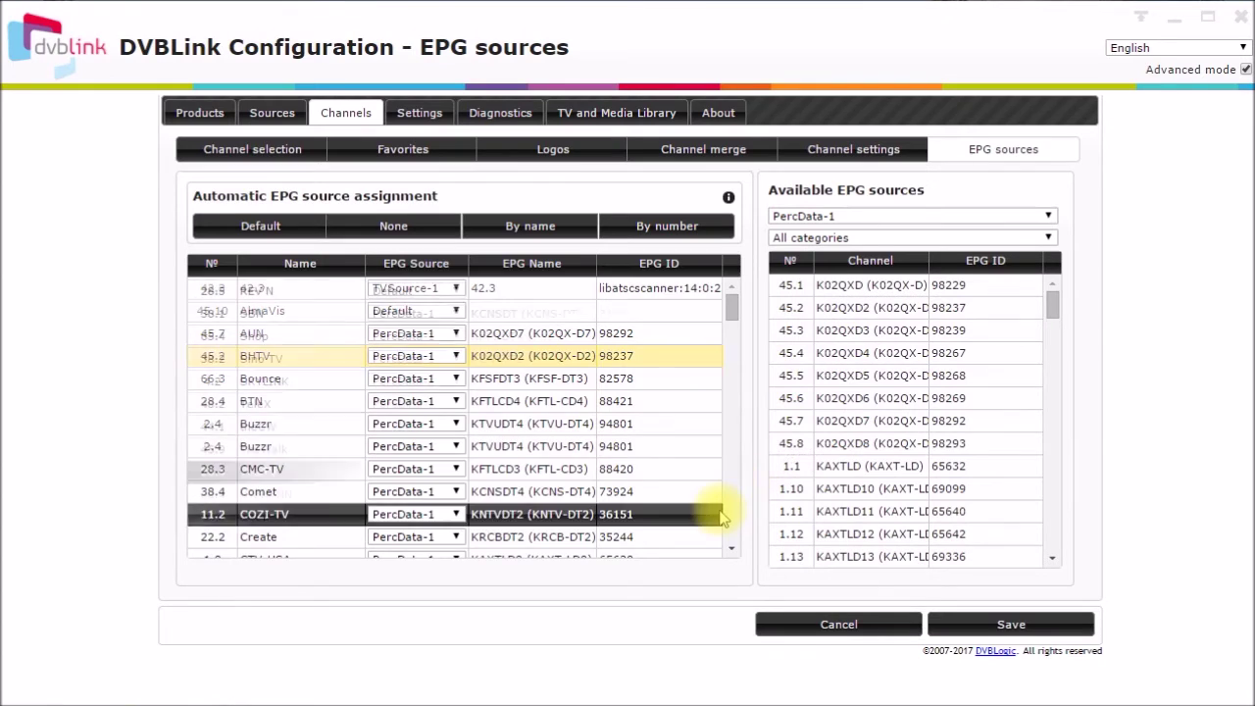
# List the available EPG channels of TVSource-1 in the EIT (ATSC) Scanner category and look through them.
pyautogui.scroll(-10, 392, 481)
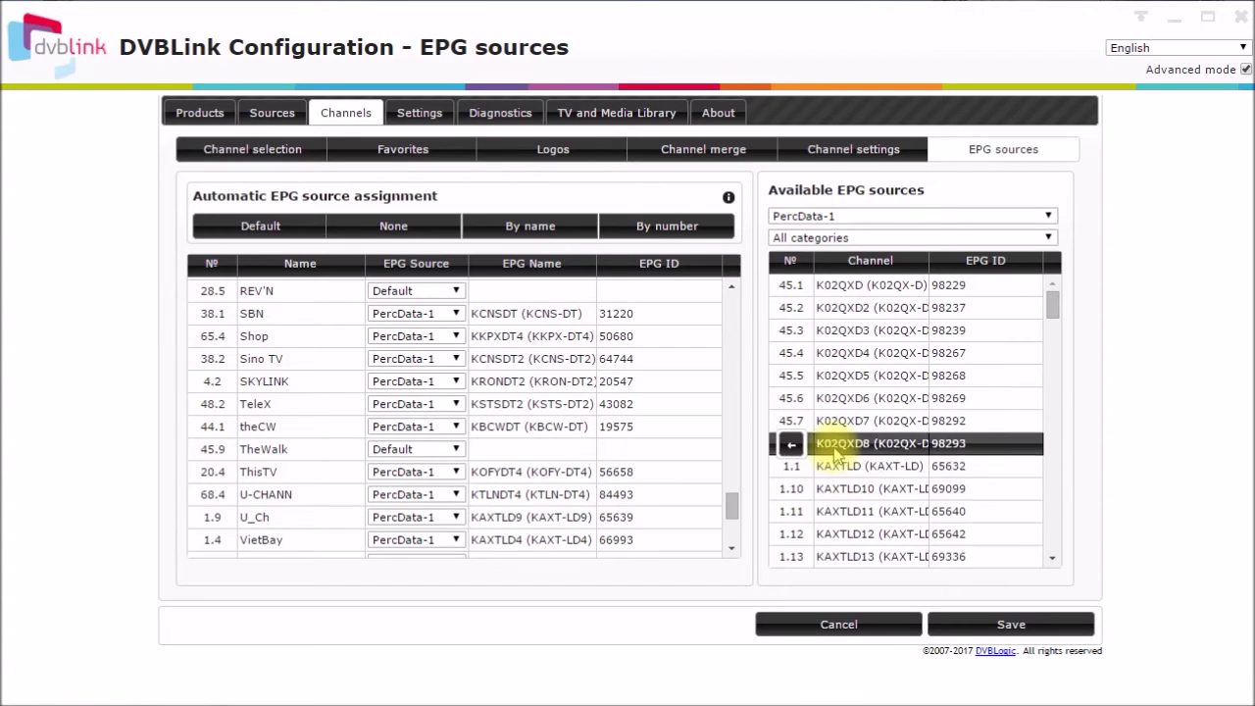
pyautogui.click(864, 218)
pyautogui.click(846, 244)
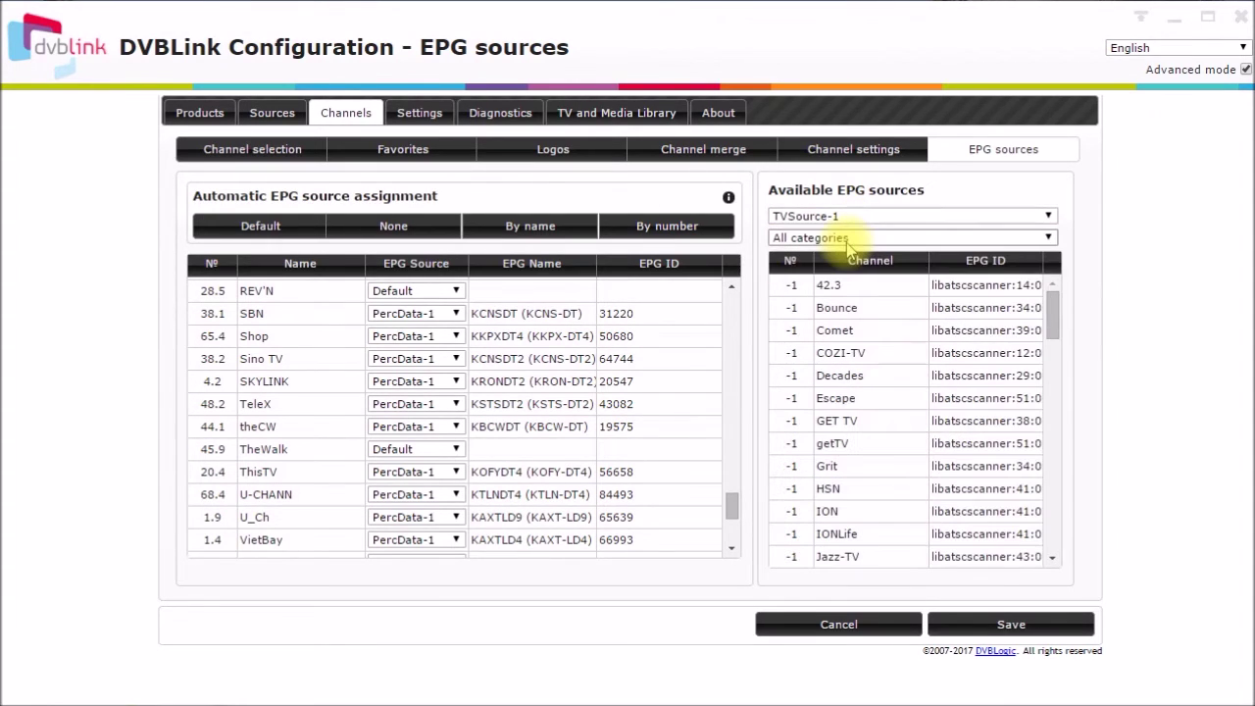
pyautogui.click(849, 238)
pyautogui.click(835, 267)
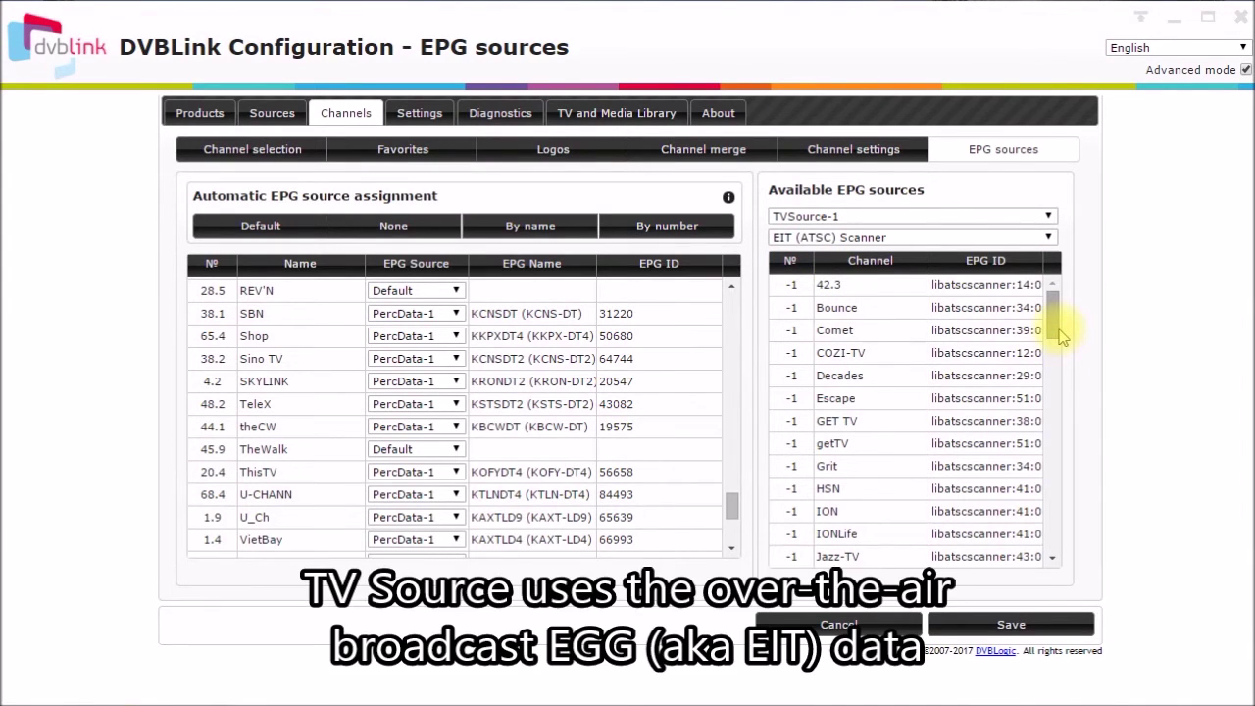
pyautogui.moveTo(1059, 333); pyautogui.dragTo(1039, 530)
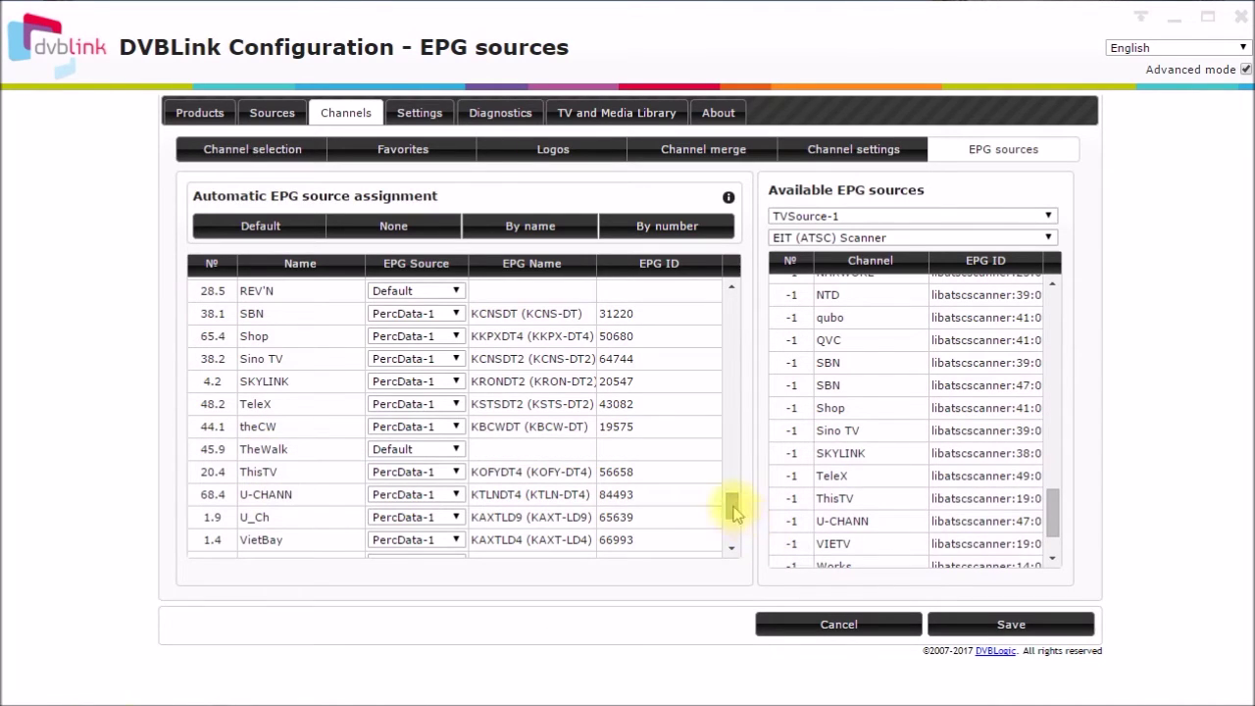
# Save the EPG source assignments and check them across the channel list.
pyautogui.moveTo(733, 504); pyautogui.dragTo(733, 302)
pyautogui.click(1019, 624)
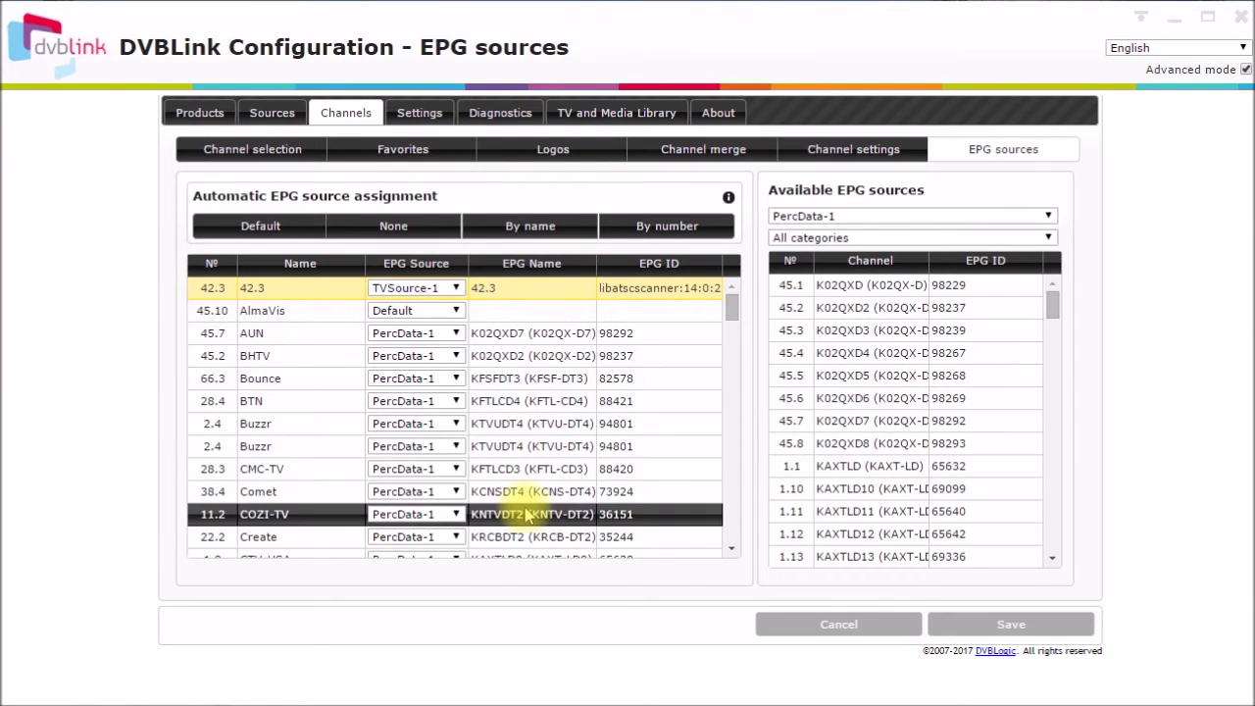
pyautogui.moveTo(735, 308); pyautogui.dragTo(727, 385)
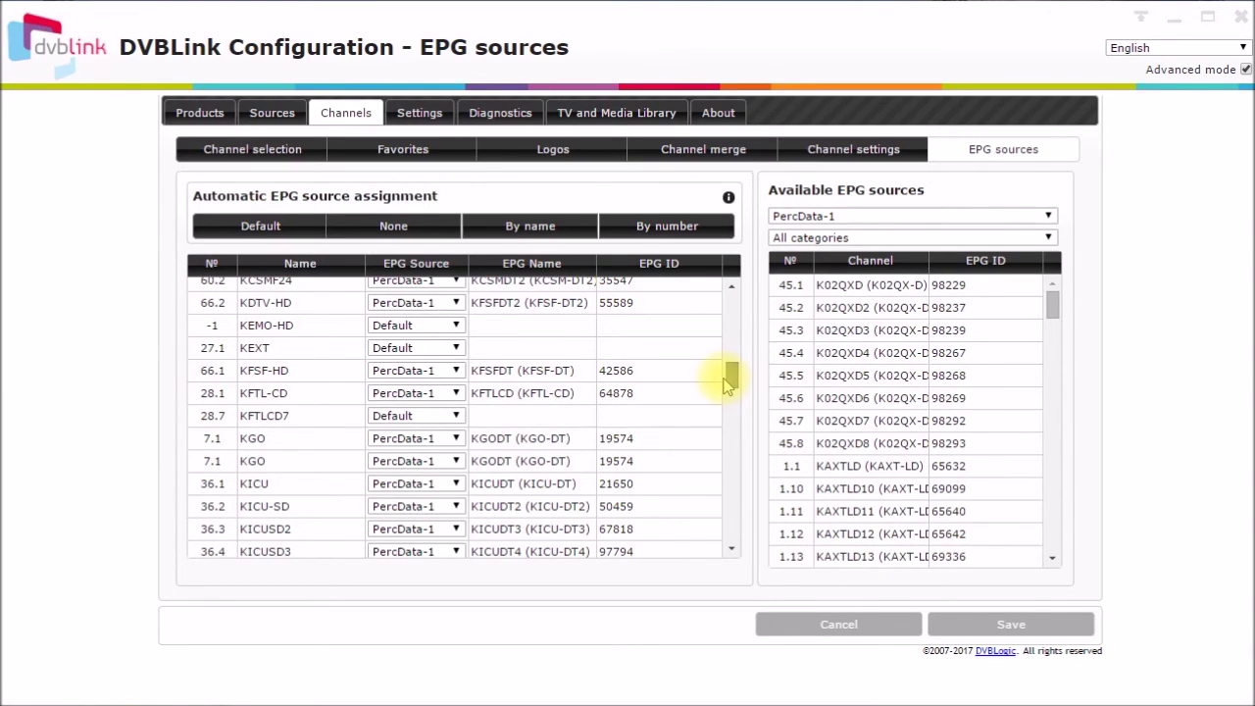
pyautogui.moveTo(727, 386); pyautogui.dragTo(702, 507)
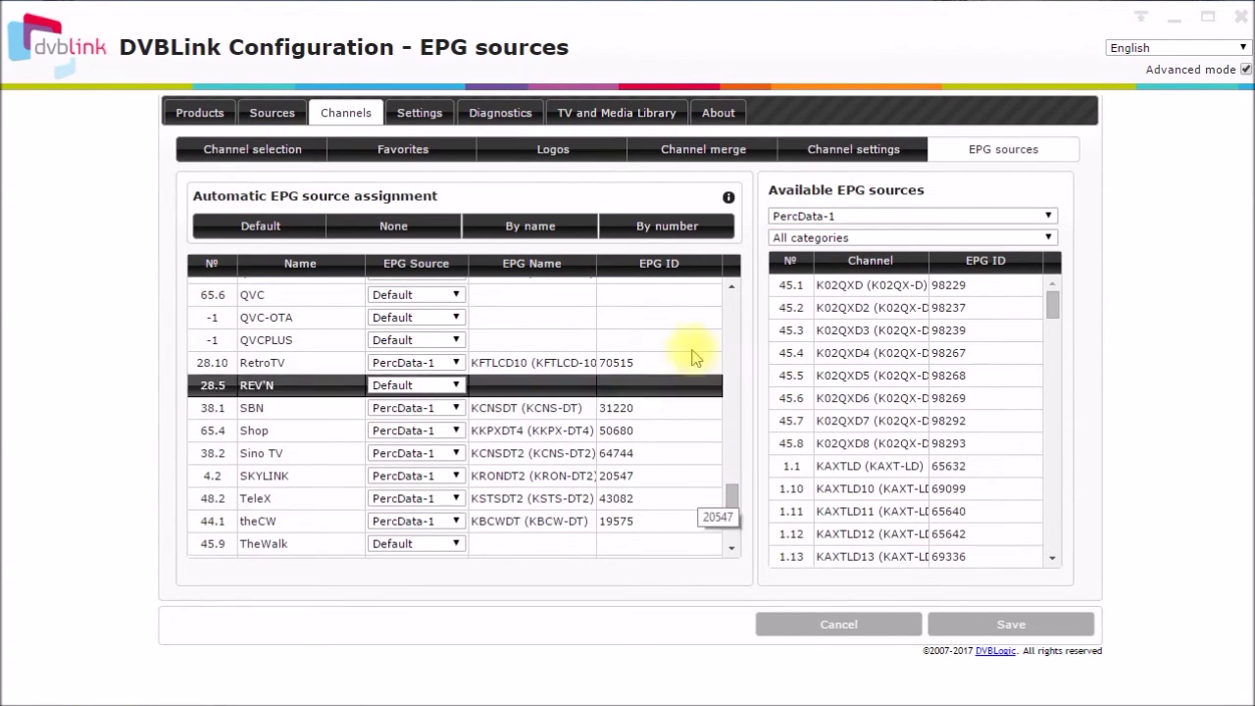
# View the details of the Rowan & Martin's Laugh-In episode 36 recording in the TV recordings, then close them.
pyautogui.click(618, 114)
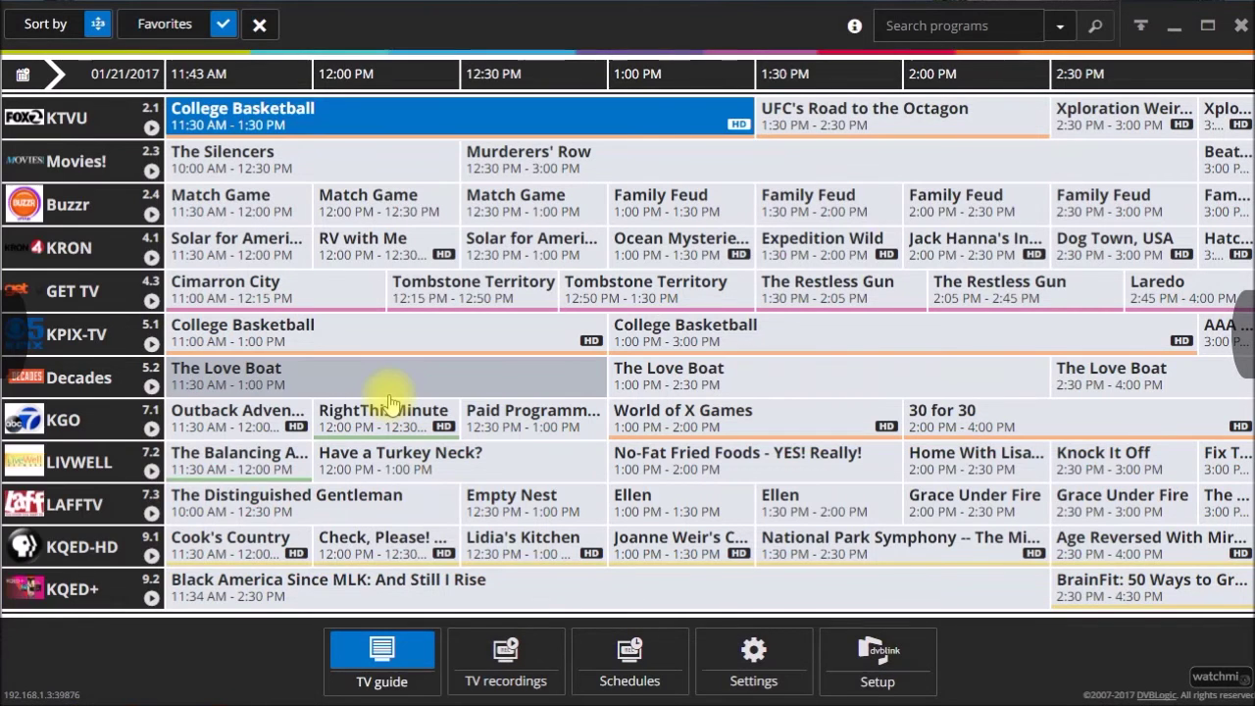
pyautogui.click(519, 643)
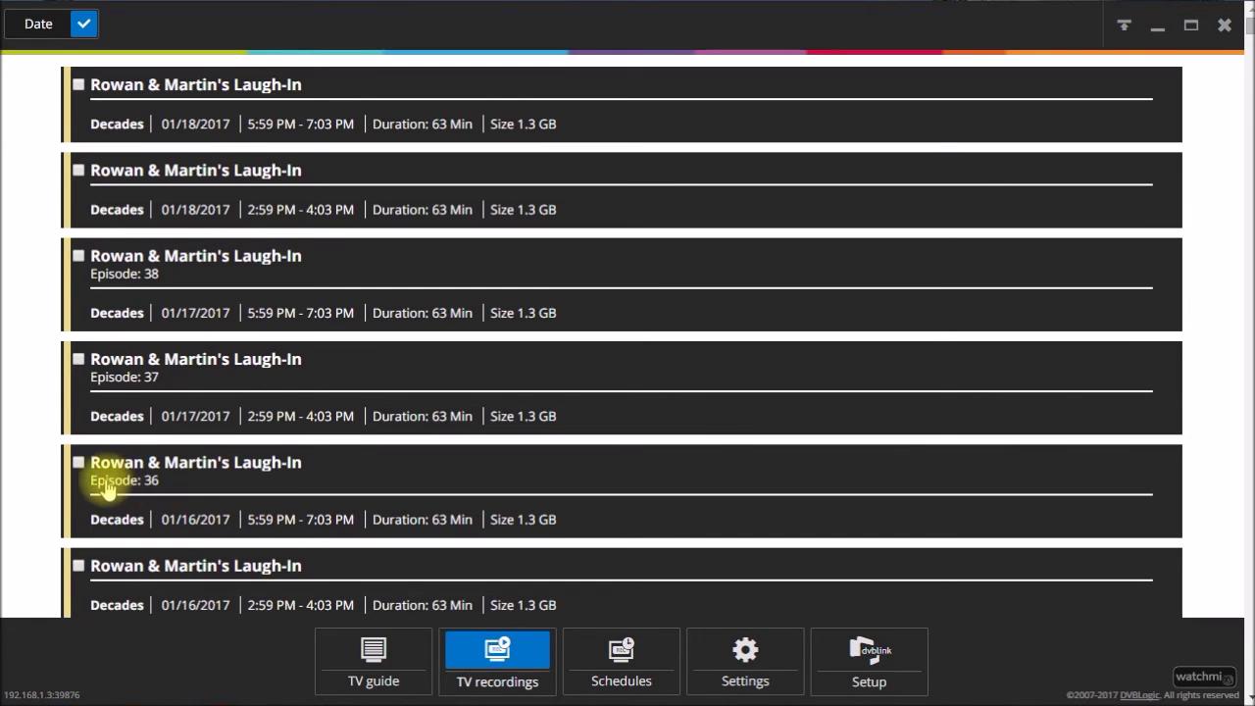
pyautogui.click(164, 487)
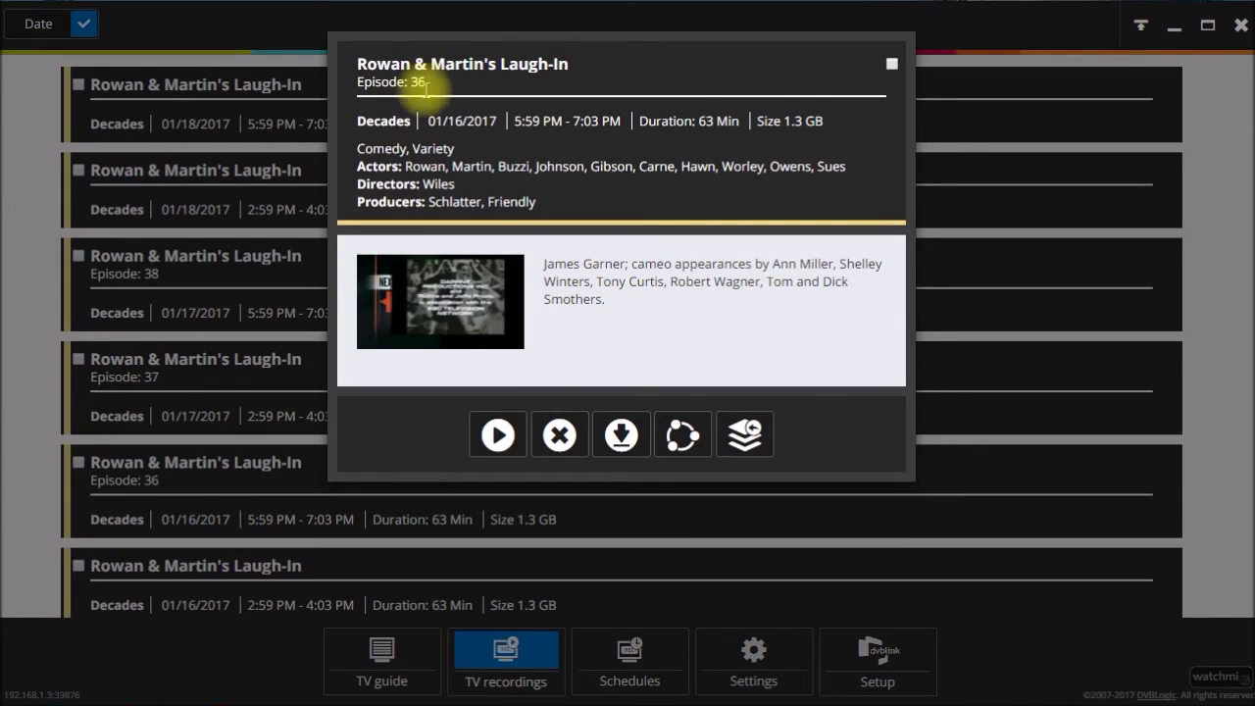
pyautogui.click(892, 64)
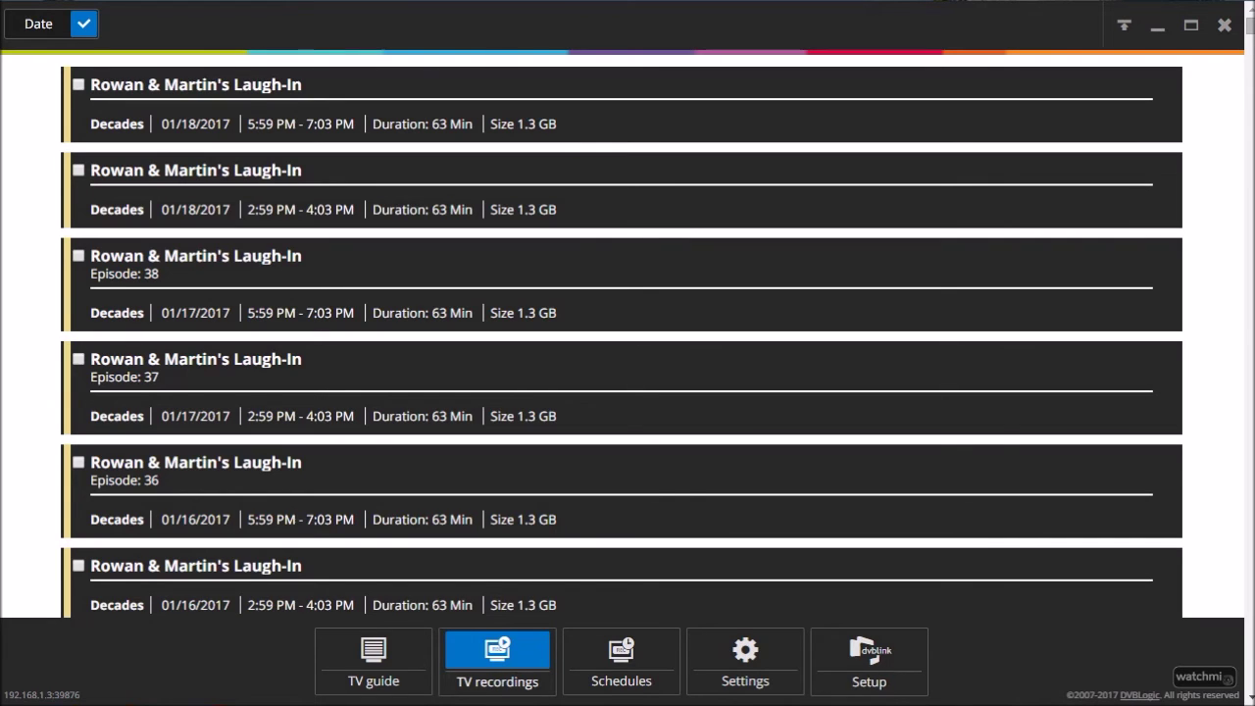
# Switch to File Explorer and examine how the recordings in the RecordedTV folder are named, including the 1/11/2017 Laugh-In files.
pyautogui.hotkey('alt', 'Tab')
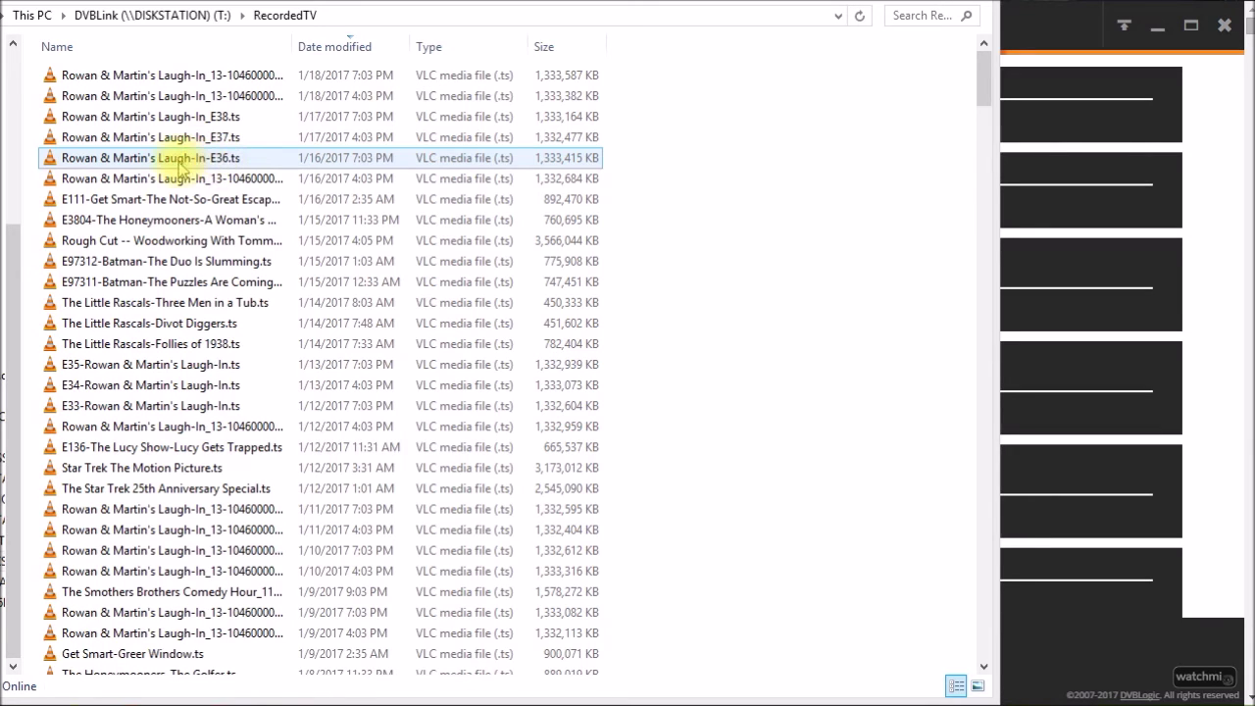
pyautogui.click(127, 510)
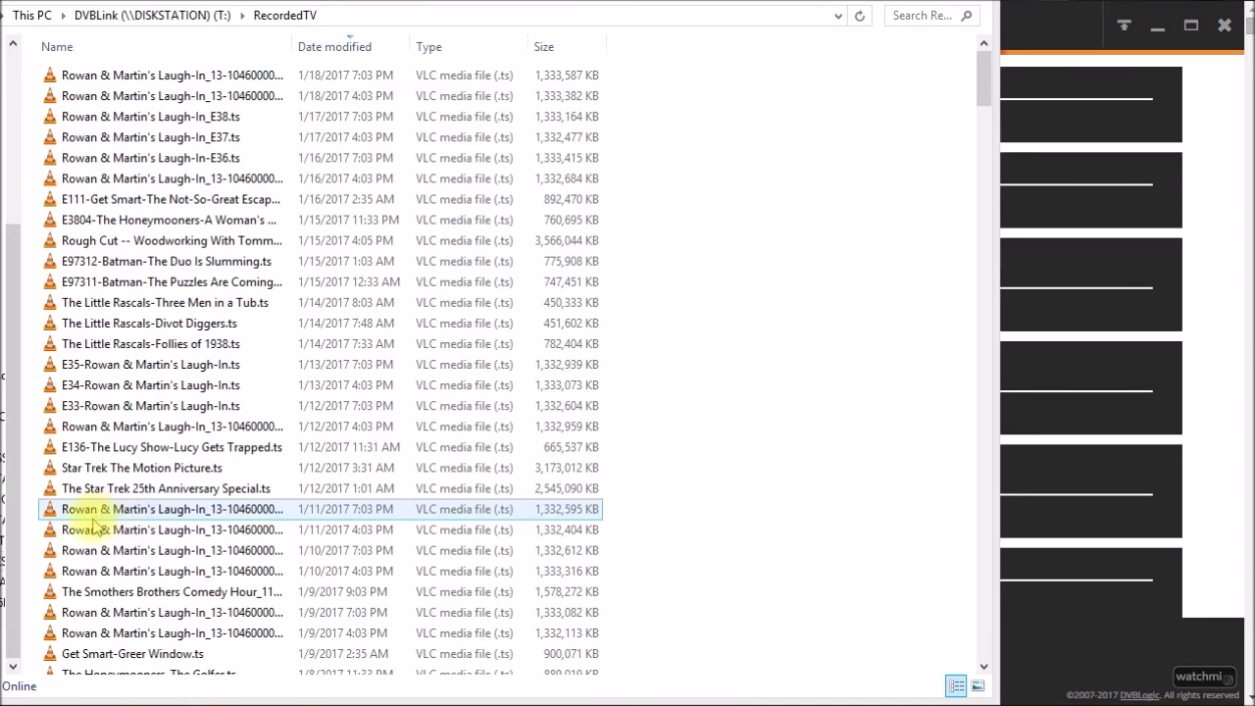
pyautogui.click(260, 519)
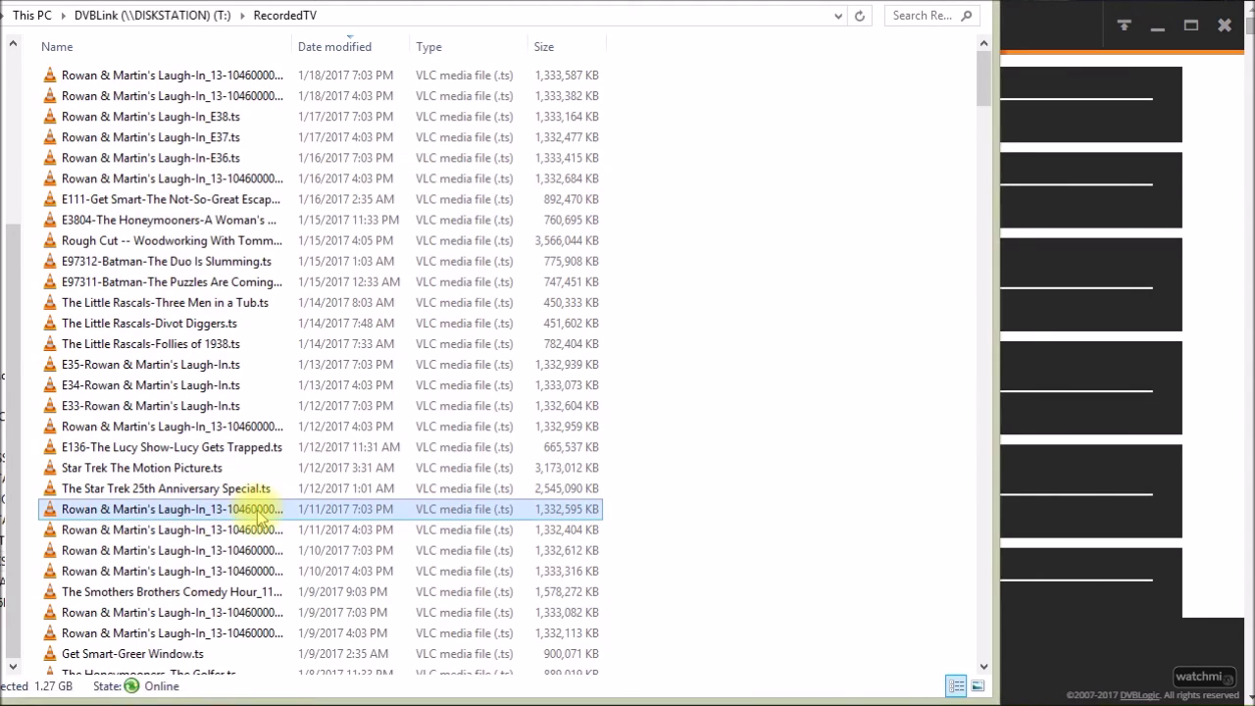
pyautogui.keyDown('ctrl'); pyautogui.click(213, 530); pyautogui.keyUp('ctrl')
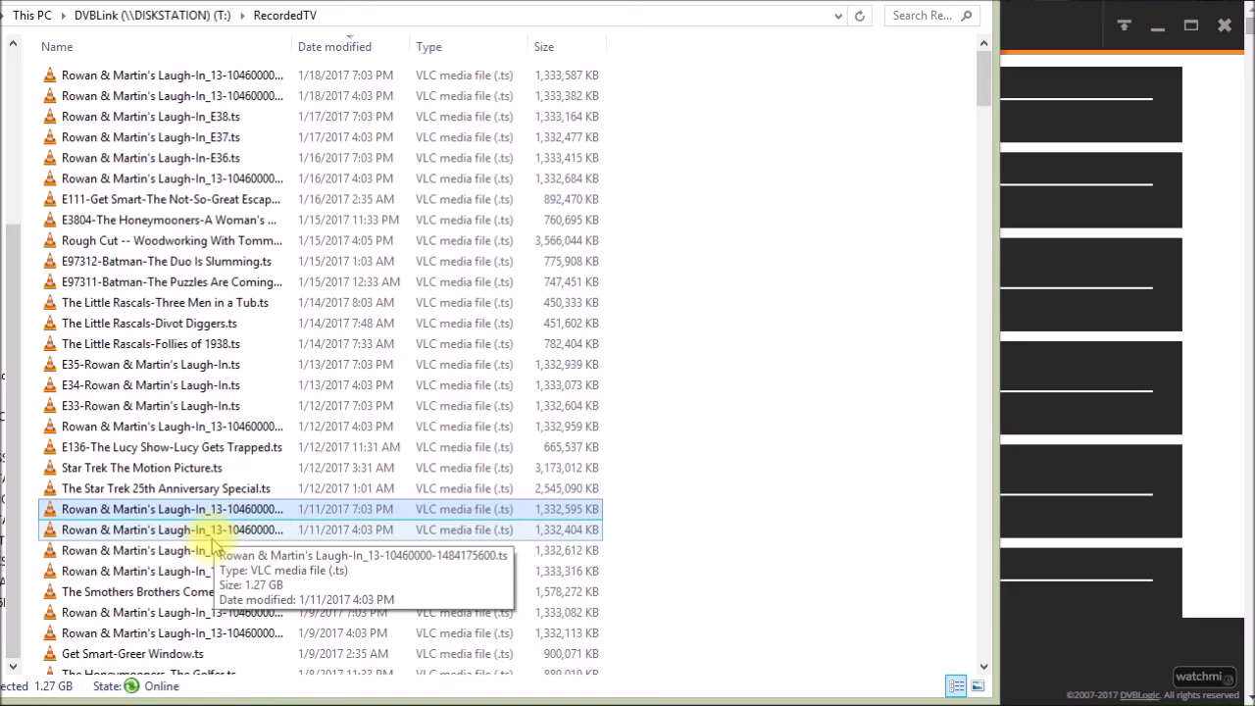
pyautogui.keyDown('ctrl'); pyautogui.click(213, 530); pyautogui.keyUp('ctrl')
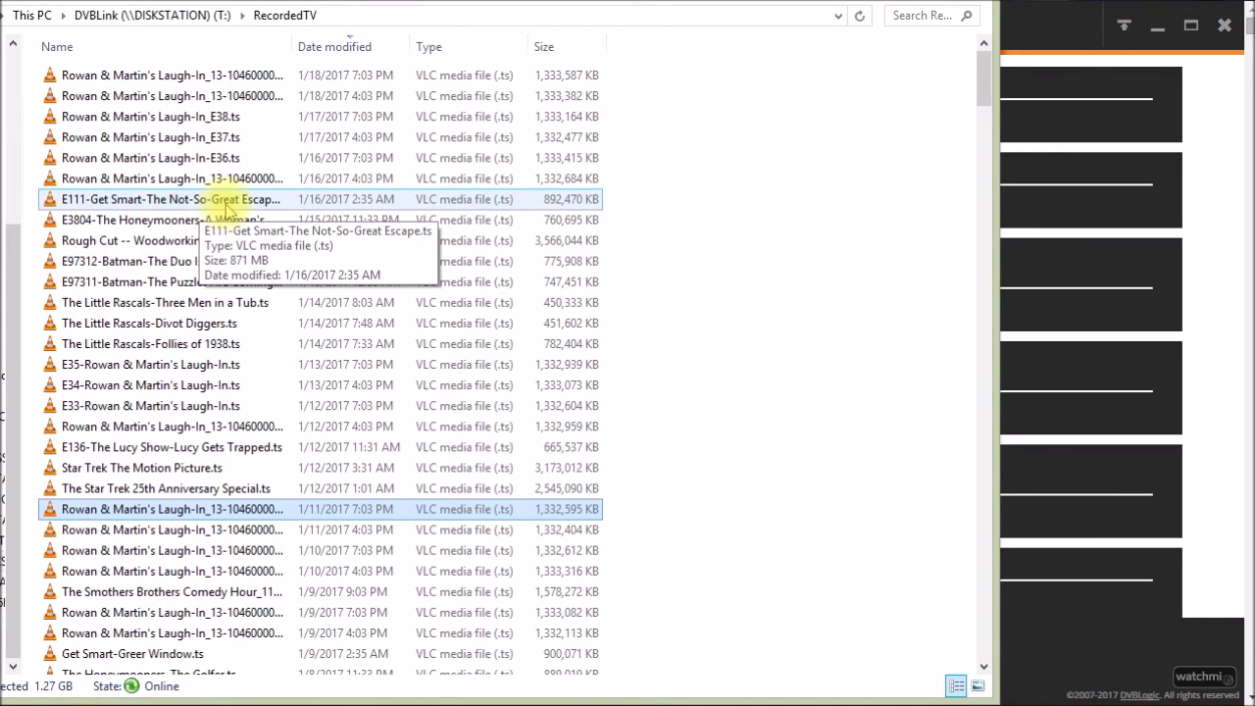
pyautogui.click(1017, 19)
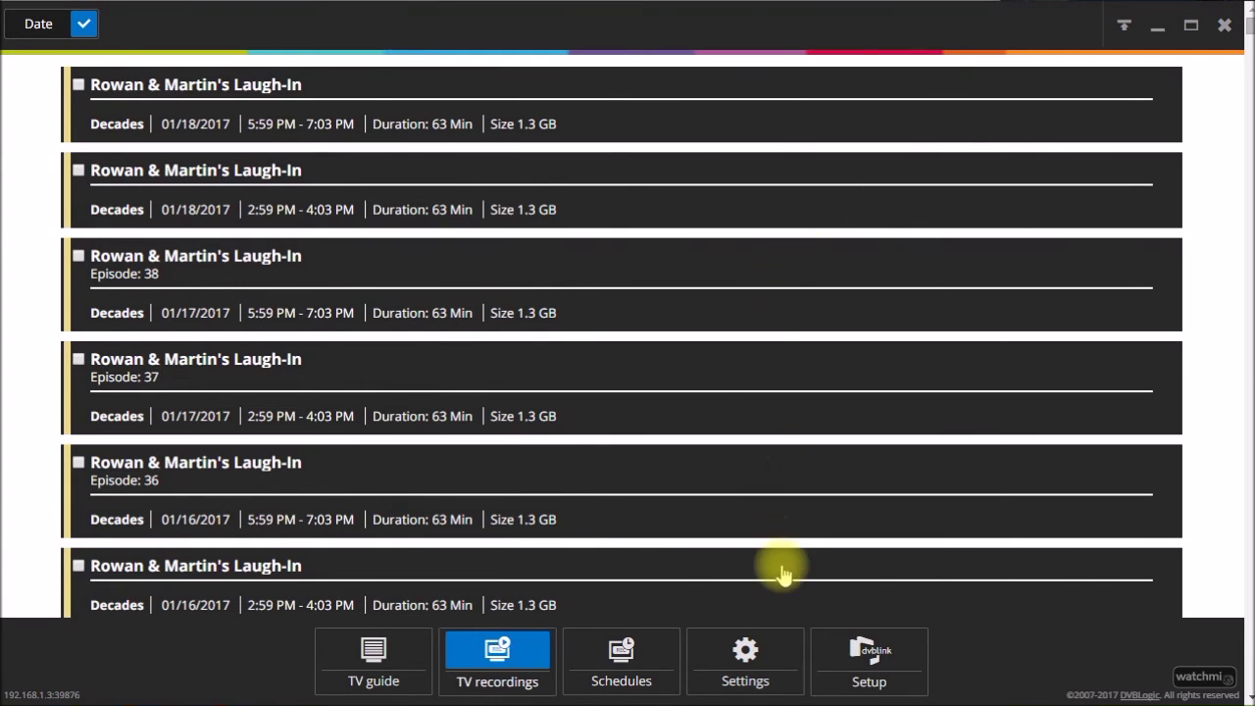
# Inspect the separator options of the recorder's filename pattern and compare the pattern with the file names in File Explorer.
pyautogui.click(862, 649)
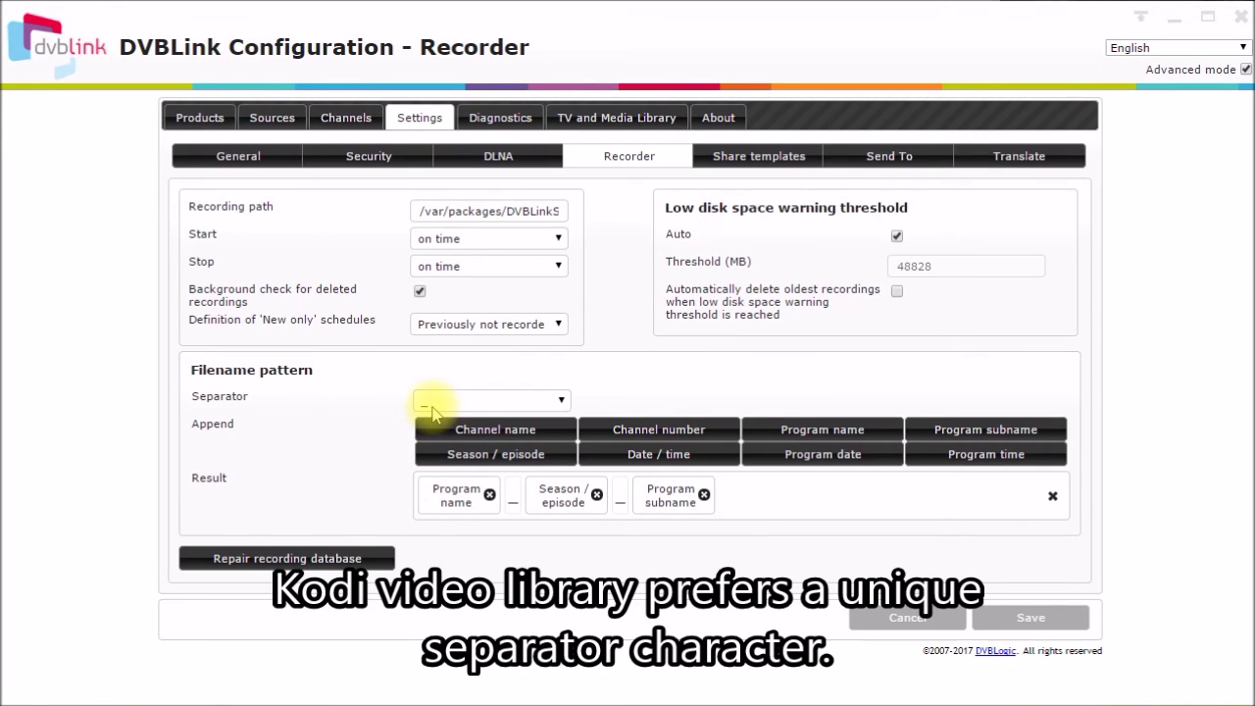
pyautogui.click(560, 400)
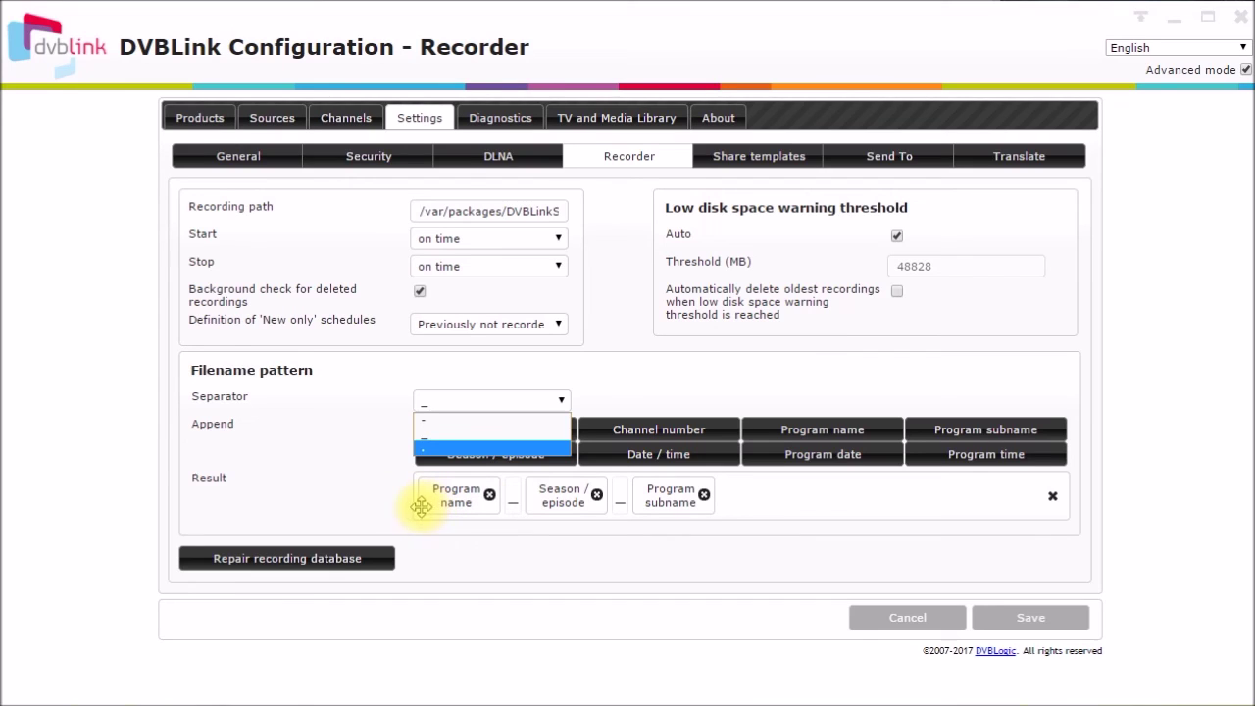
pyautogui.click(473, 564)
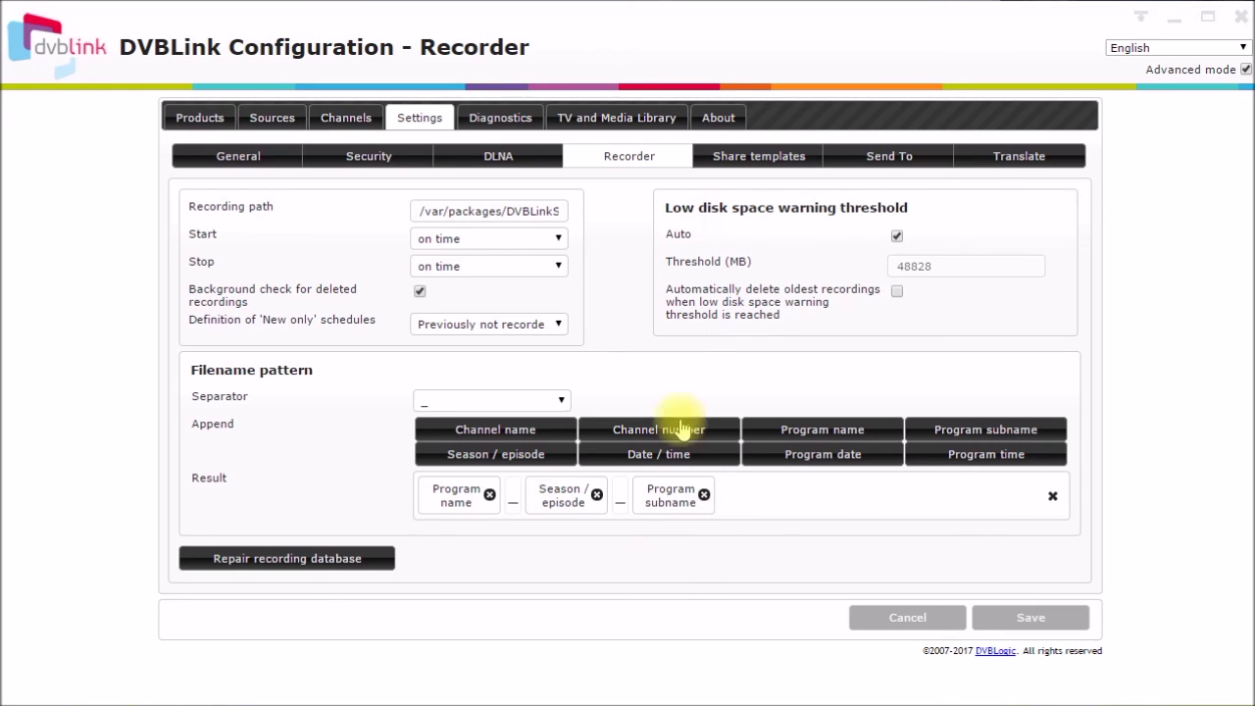
pyautogui.hotkey('alt', 'Tab')
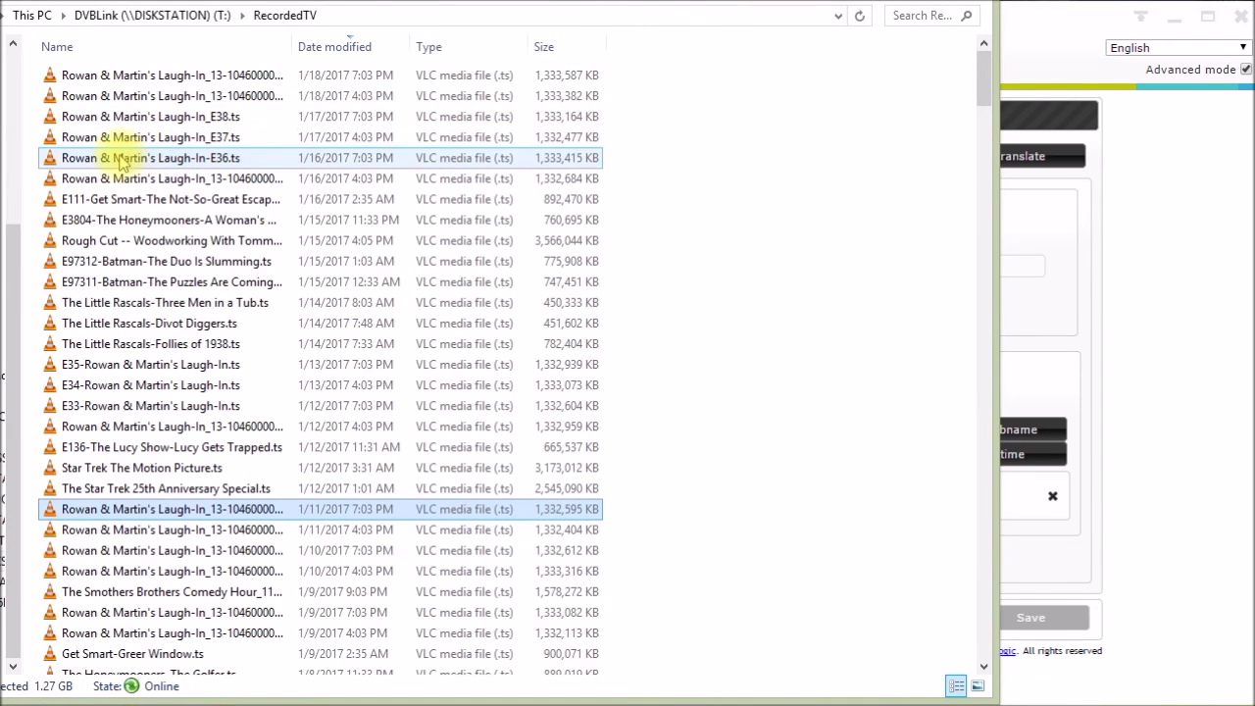